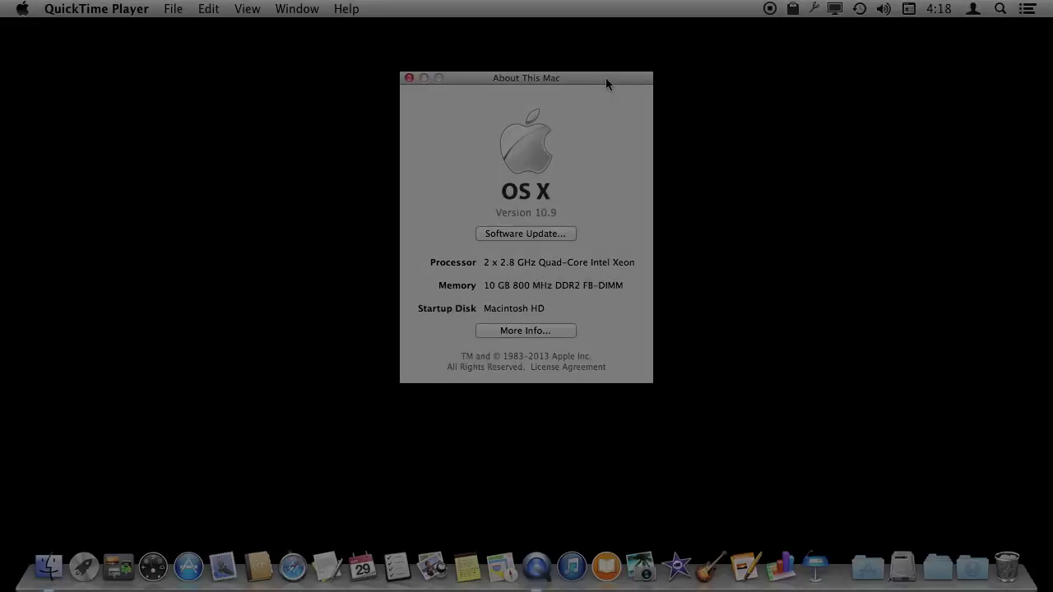
Close the About This Mac window, and browse the app pages in Launchpad, including the last page.
{"action": "left_click", "coordinate": [409, 78]}
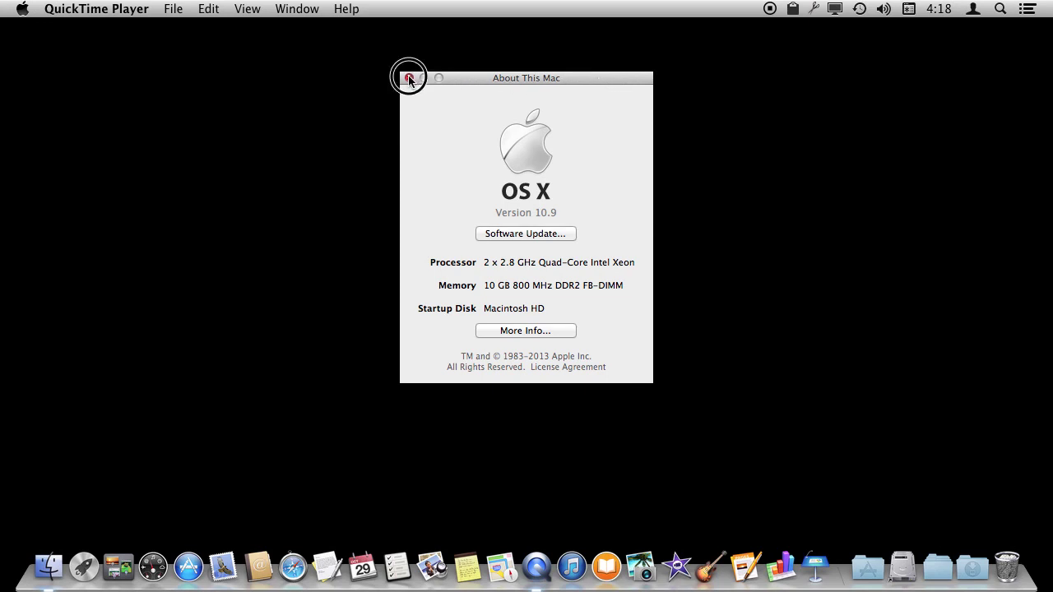
{"action": "left_click", "coordinate": [83, 568]}
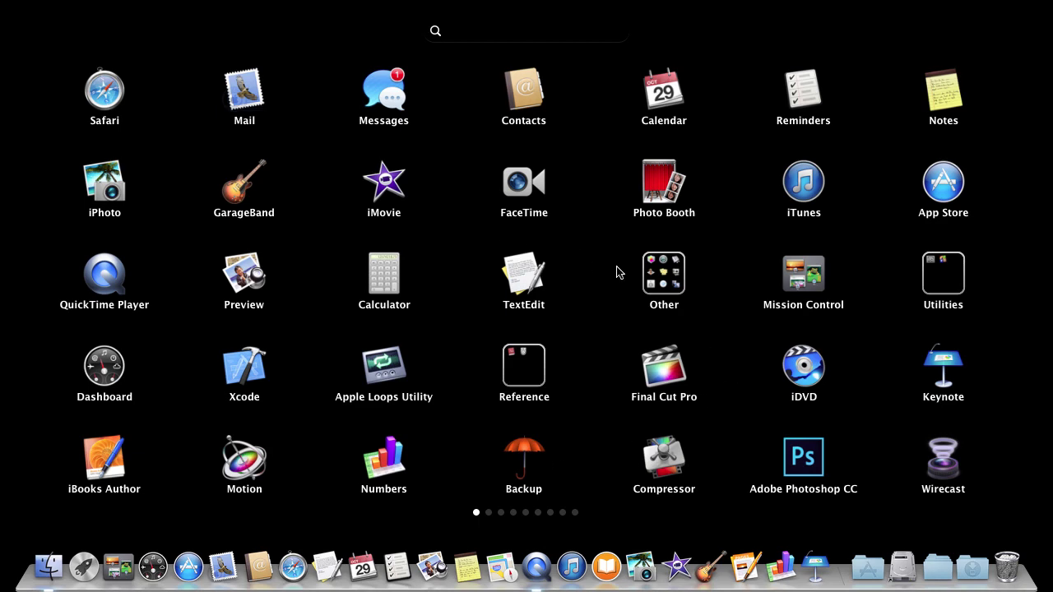
{"action": "scroll", "coordinate": [619, 273], "scroll_direction": "right", "scroll_amount": 5}
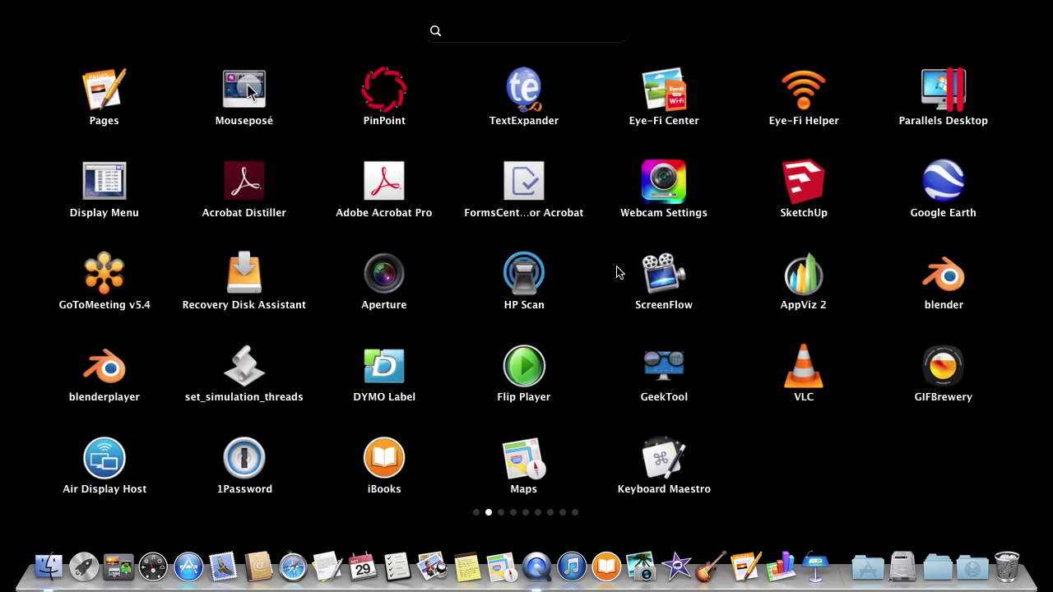
{"action": "scroll", "coordinate": [619, 273], "scroll_direction": "left", "scroll_amount": 5}
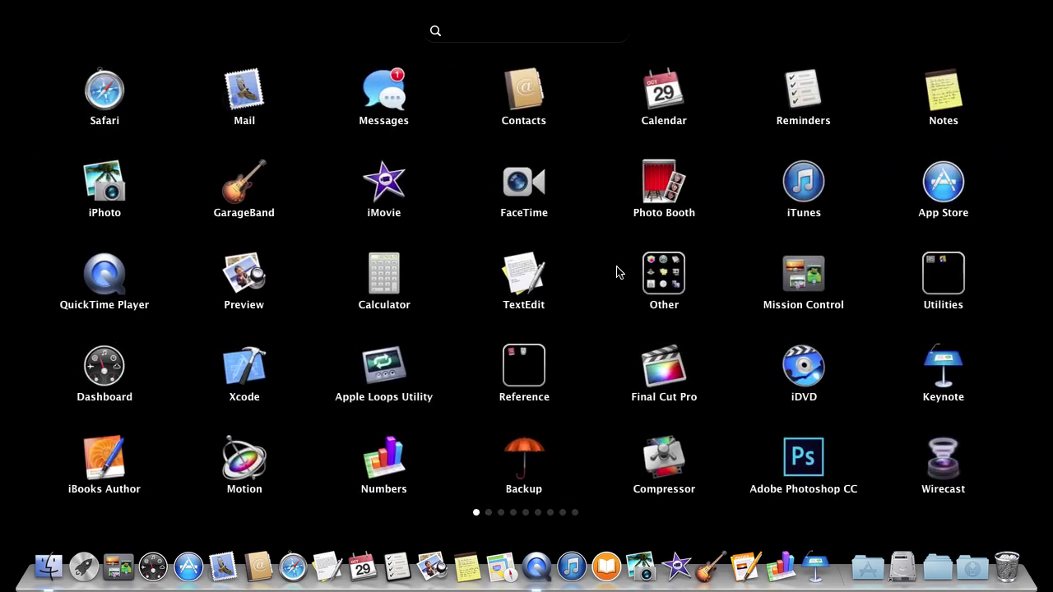
{"action": "scroll", "coordinate": [618, 272], "scroll_direction": "right", "scroll_amount": 5}
{"action": "scroll", "coordinate": [619, 272], "scroll_direction": "right", "scroll_amount": 5}
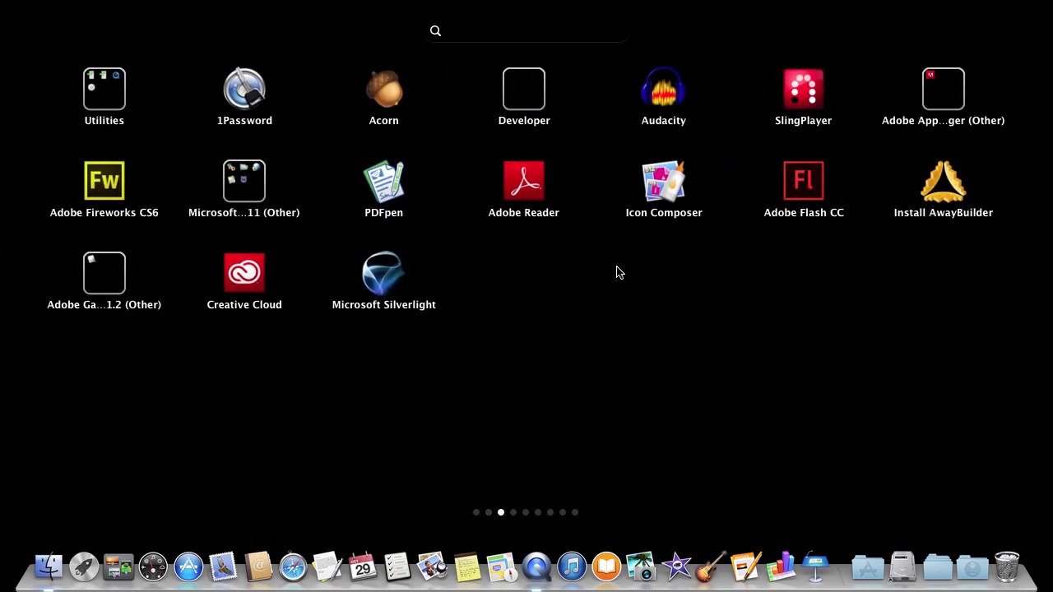
{"action": "scroll", "coordinate": [618, 272], "scroll_direction": "left", "scroll_amount": 10}
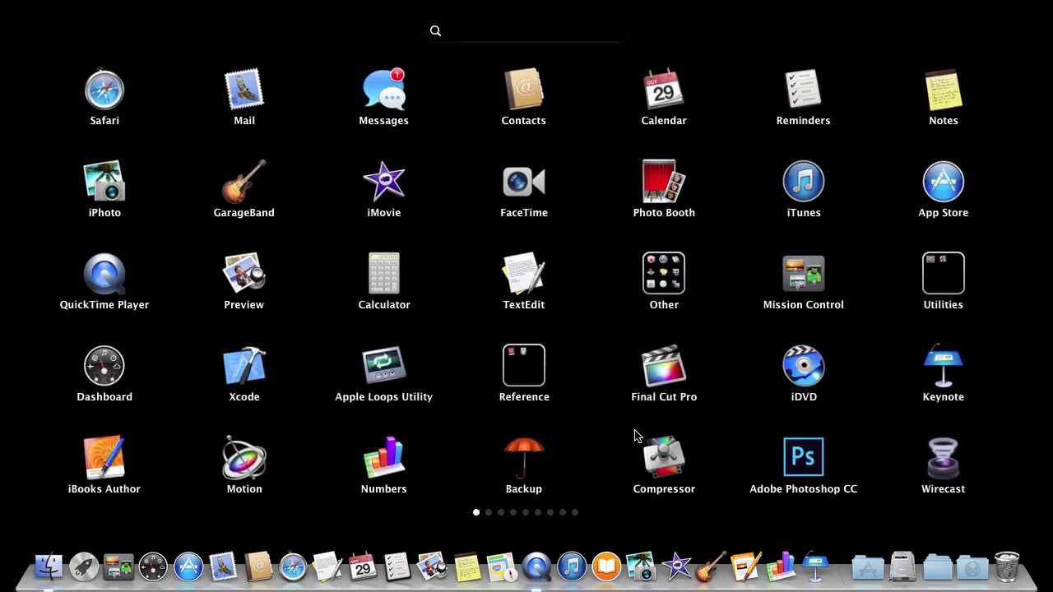
{"action": "left_click", "coordinate": [575, 513]}
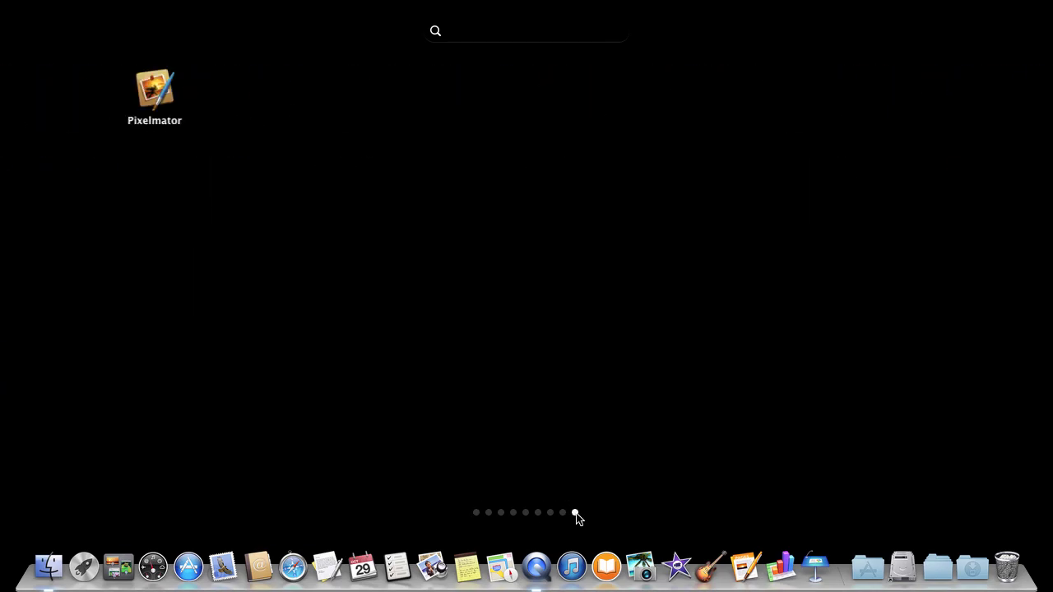
{"action": "left_click", "coordinate": [477, 513]}
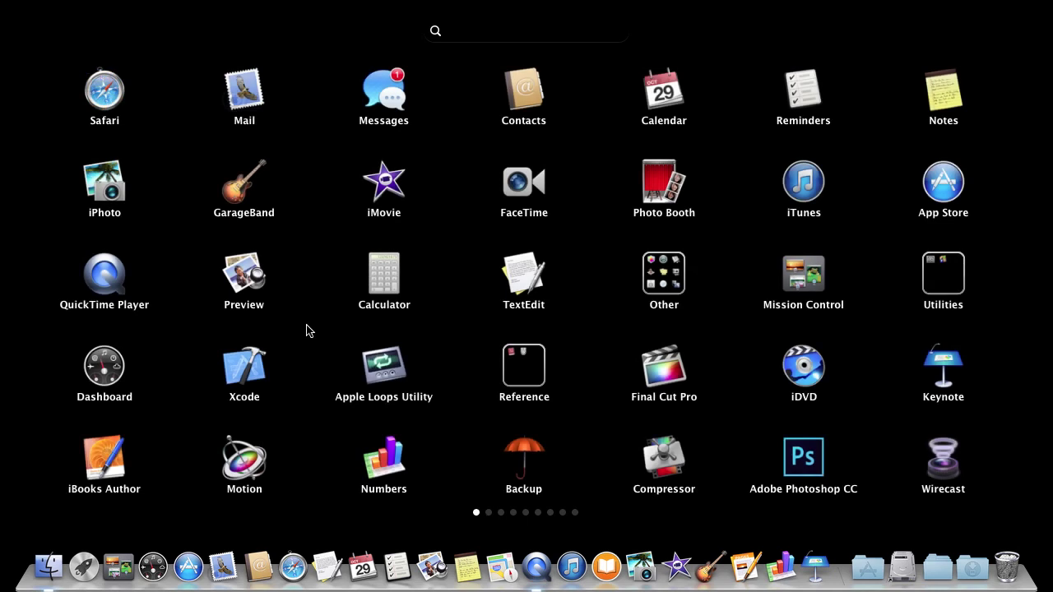
Launch Calculator and Reminders from Launchpad.
{"action": "left_click", "coordinate": [387, 280]}
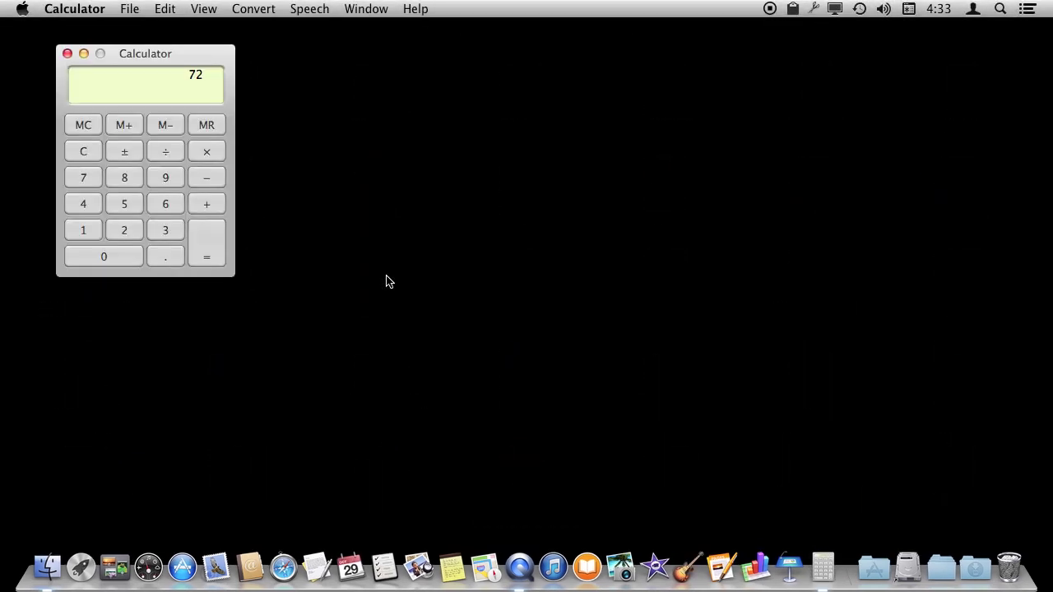
{"action": "left_click", "coordinate": [81, 569]}
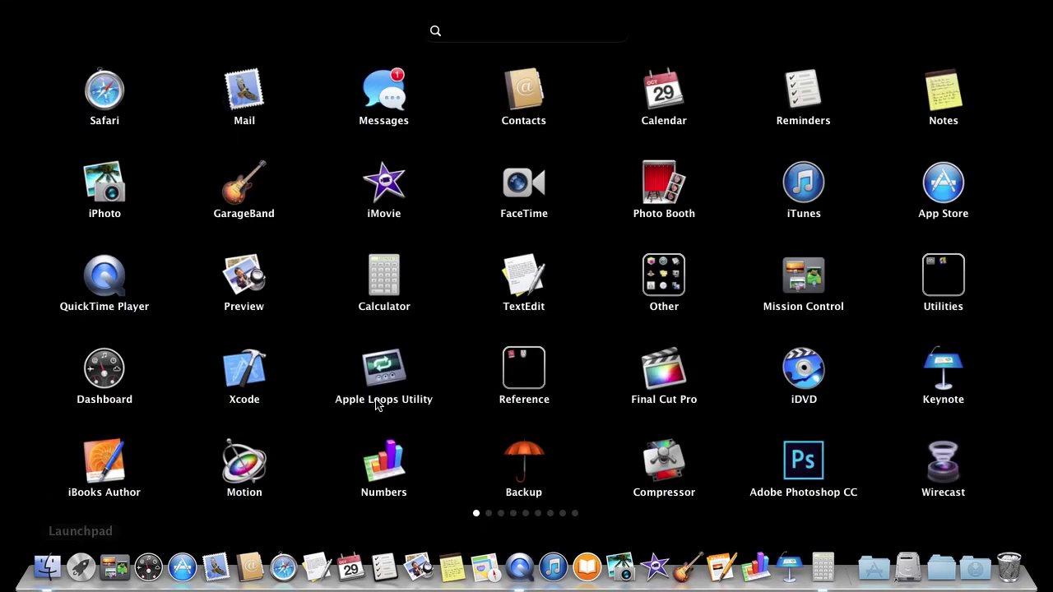
{"action": "left_click", "coordinate": [810, 97]}
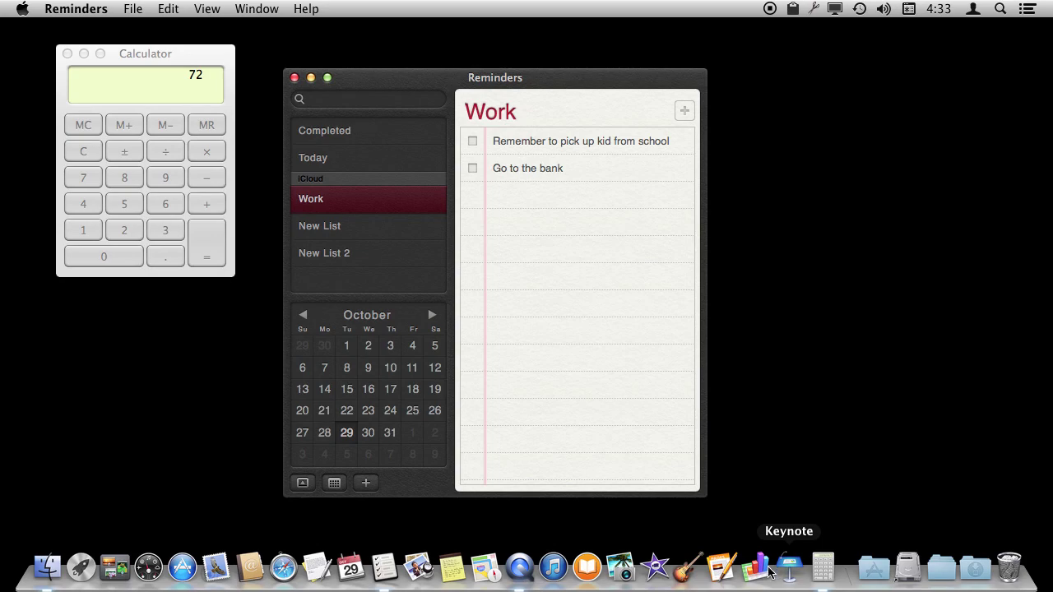
Show Launchpad and dismiss it without launching an app, twice.
{"action": "left_click", "coordinate": [81, 567]}
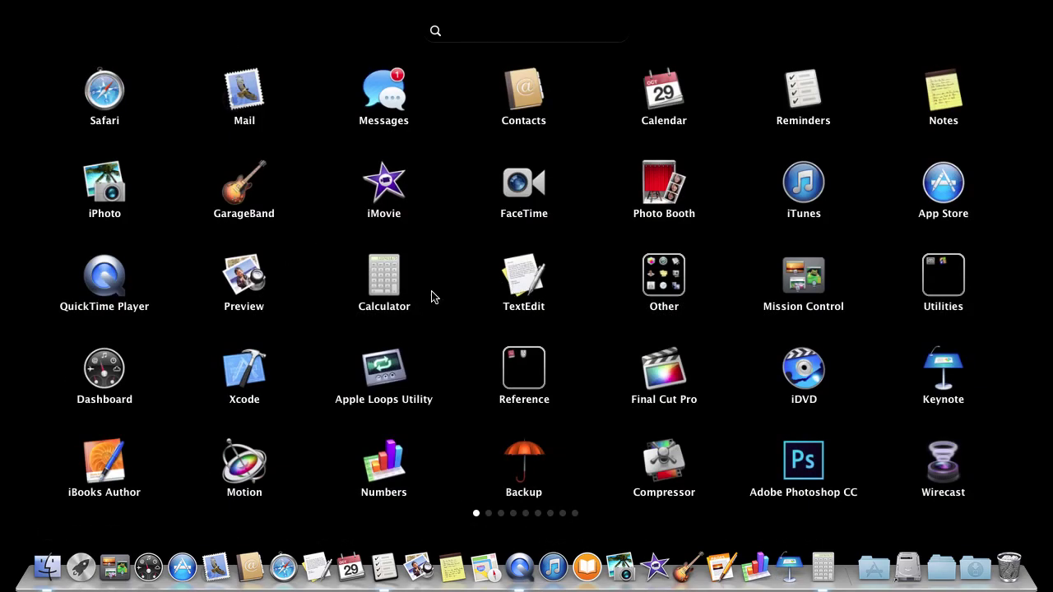
{"action": "left_click", "coordinate": [433, 297]}
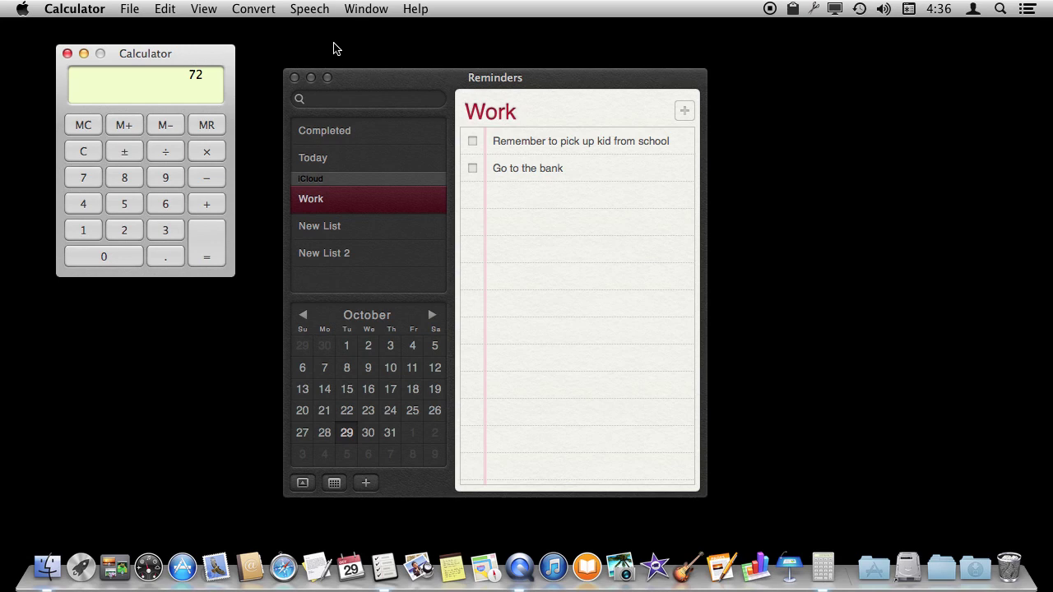
{"action": "key", "text": "F4"}
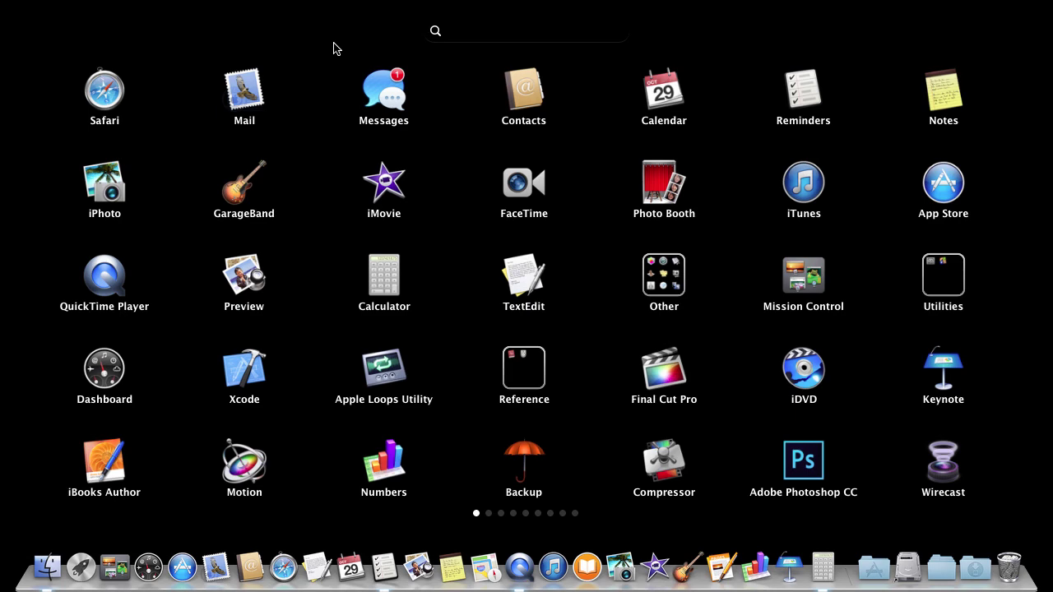
{"action": "left_click", "coordinate": [333, 49]}
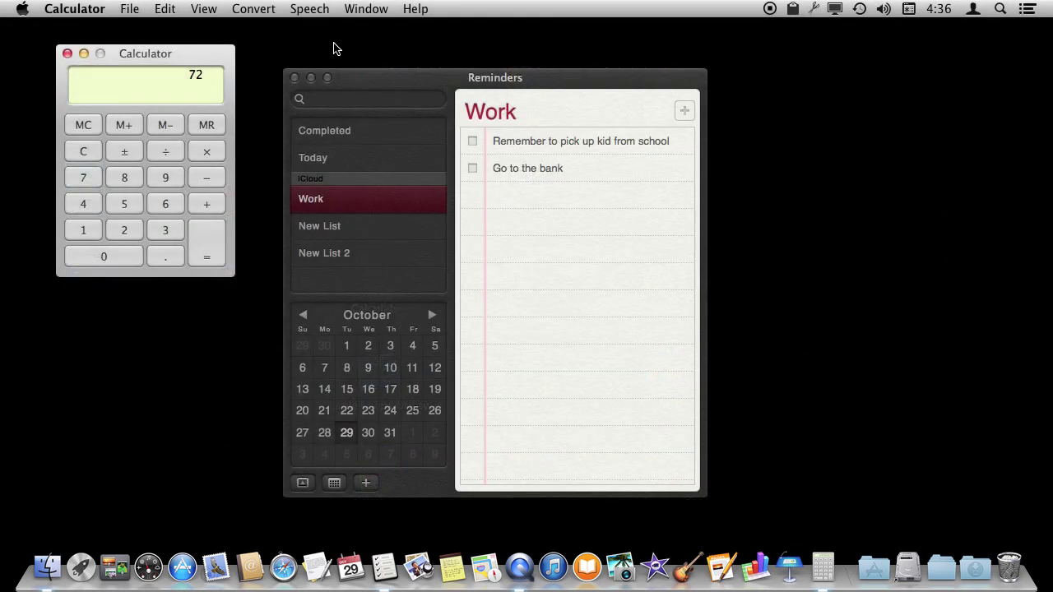
Check the Show Launchpad shortcut in the Launchpad & Dock section of the Keyboard preferences in System Preferences, and close the window.
{"action": "left_click", "coordinate": [18, 9]}
{"action": "left_click", "coordinate": [38, 85]}
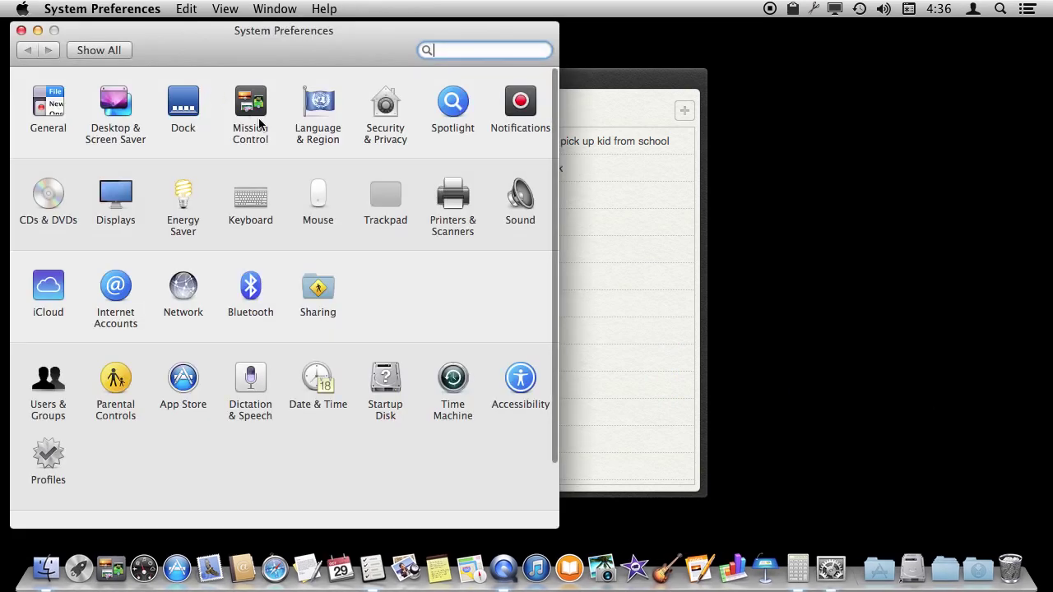
{"action": "left_click", "coordinate": [260, 199]}
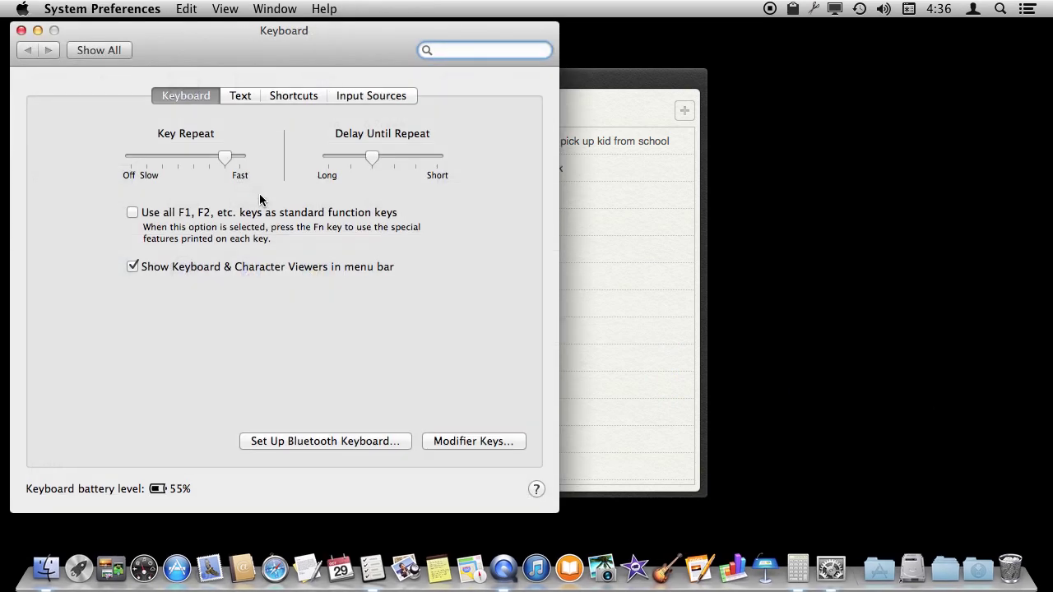
{"action": "left_click", "coordinate": [281, 103]}
{"action": "left_click", "coordinate": [115, 154]}
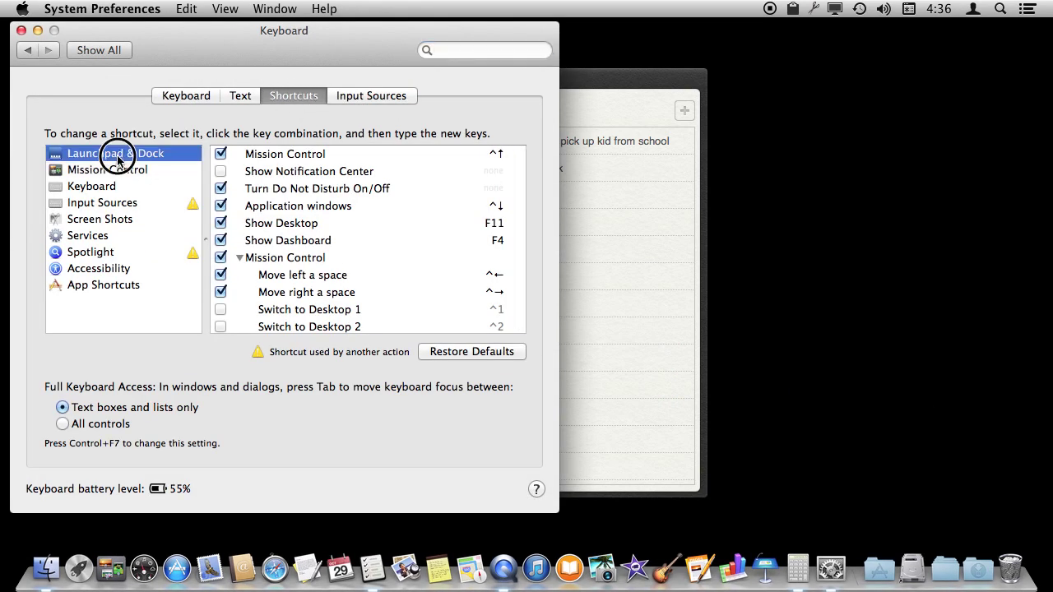
{"action": "left_click", "coordinate": [491, 175]}
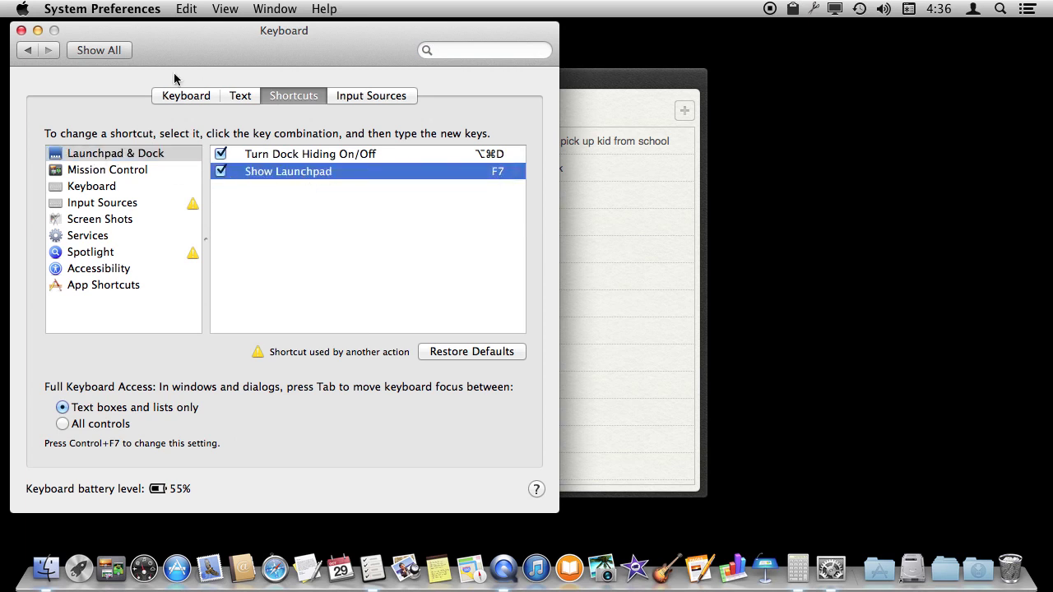
{"action": "left_click", "coordinate": [23, 31]}
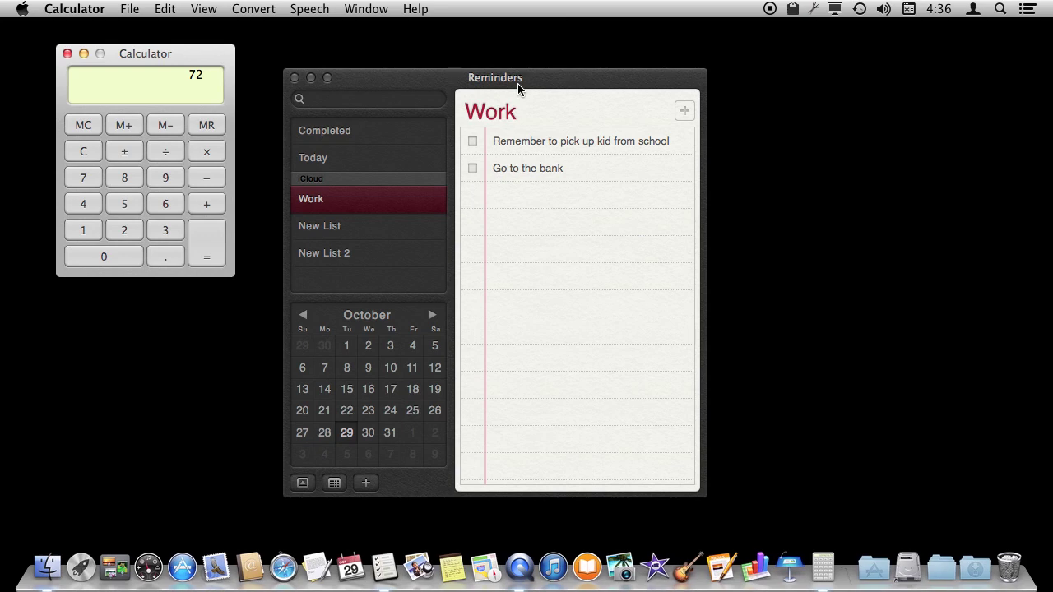
Search Launchpad for "calc" and open Calculator from the results.
{"action": "key", "text": "F7"}
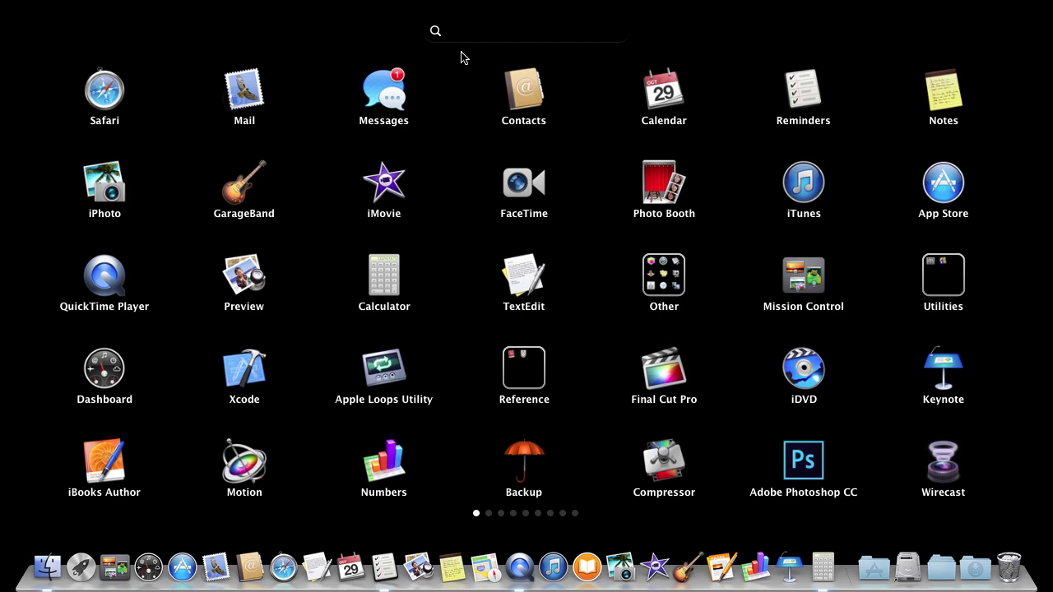
{"action": "type", "text": "calc"}
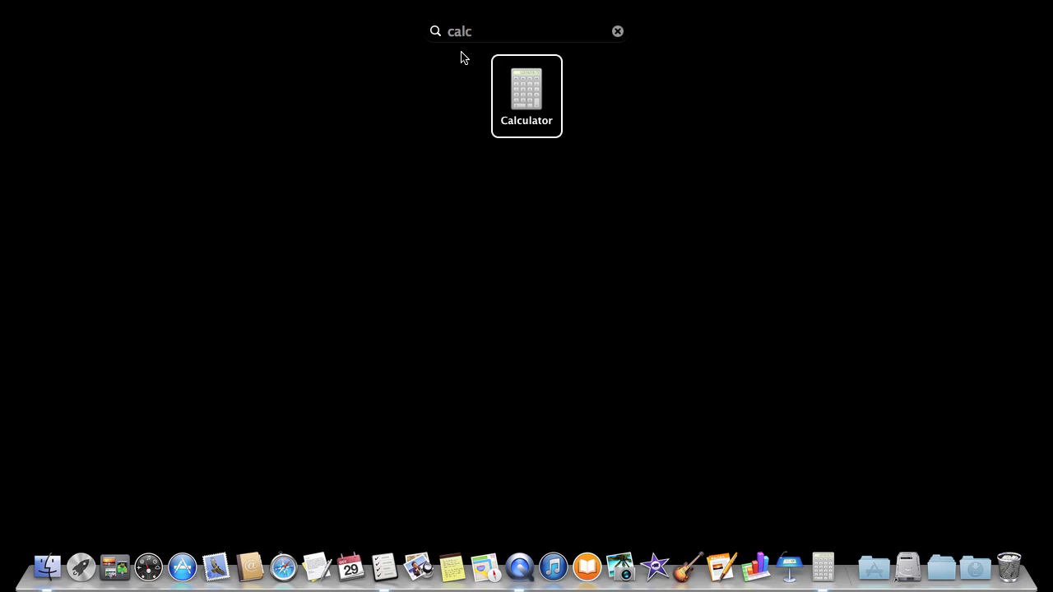
{"action": "key", "text": "Return"}
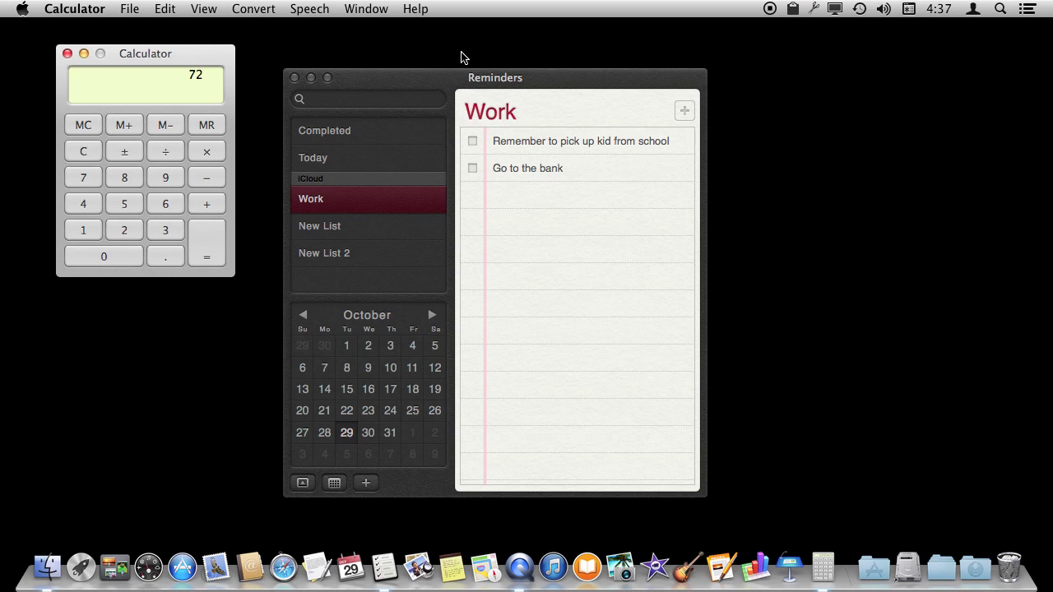
Search Launchpad for "cont" and open Contacts from the results.
{"action": "key", "text": "F4"}
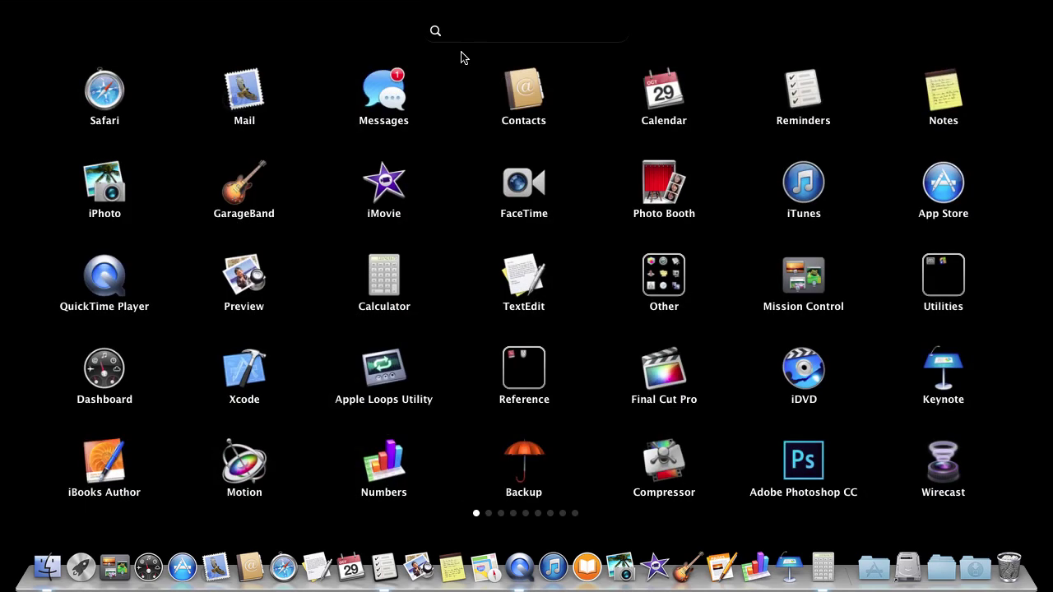
{"action": "type", "text": "cont"}
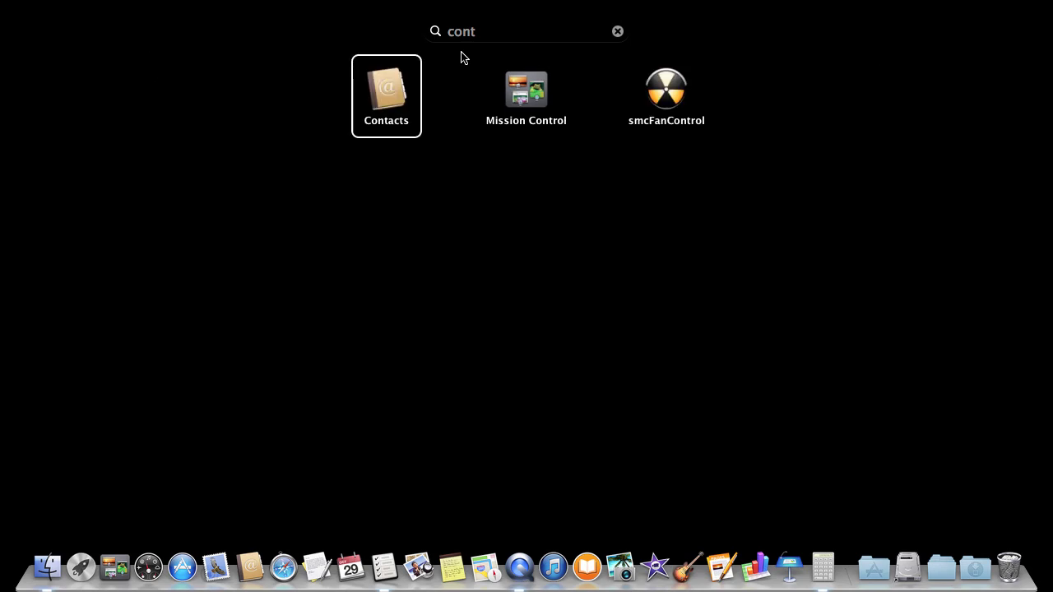
{"action": "key", "text": "Return"}
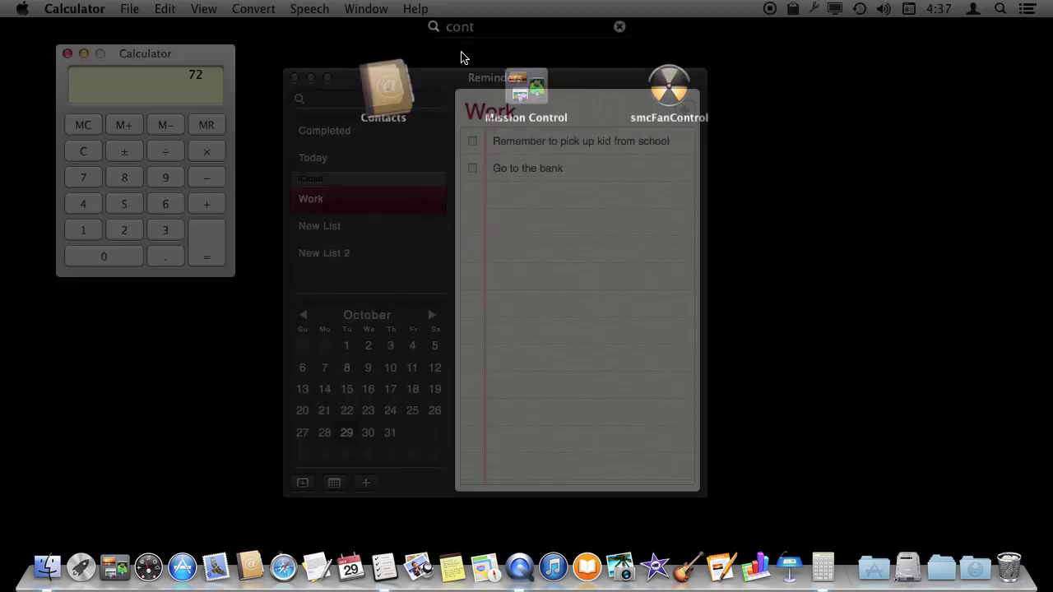
Group Compressor with Final Cut Pro in a Launchpad folder, and move Compressor back out, placing it beside Motion.
{"action": "key", "text": "F4"}
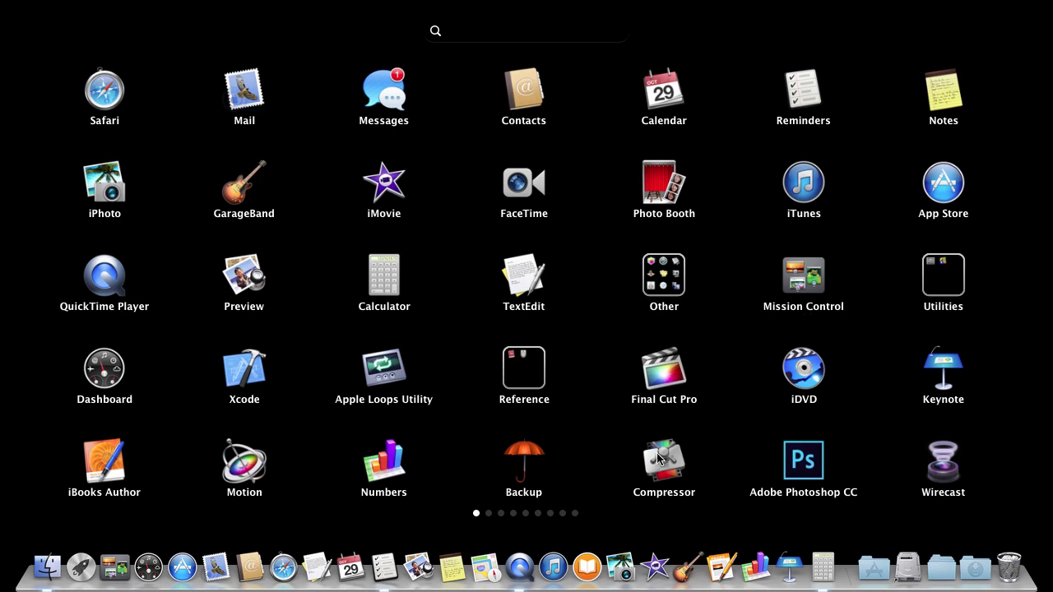
{"action": "left_click_drag", "start_coordinate": [667, 468], "coordinate": [665, 377]}
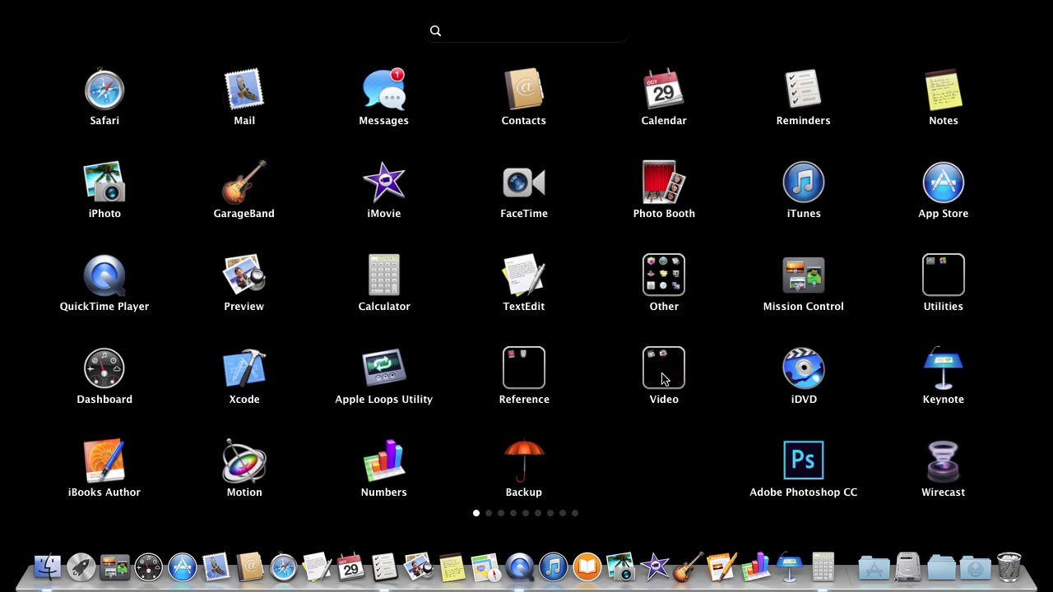
{"action": "left_click", "coordinate": [665, 383]}
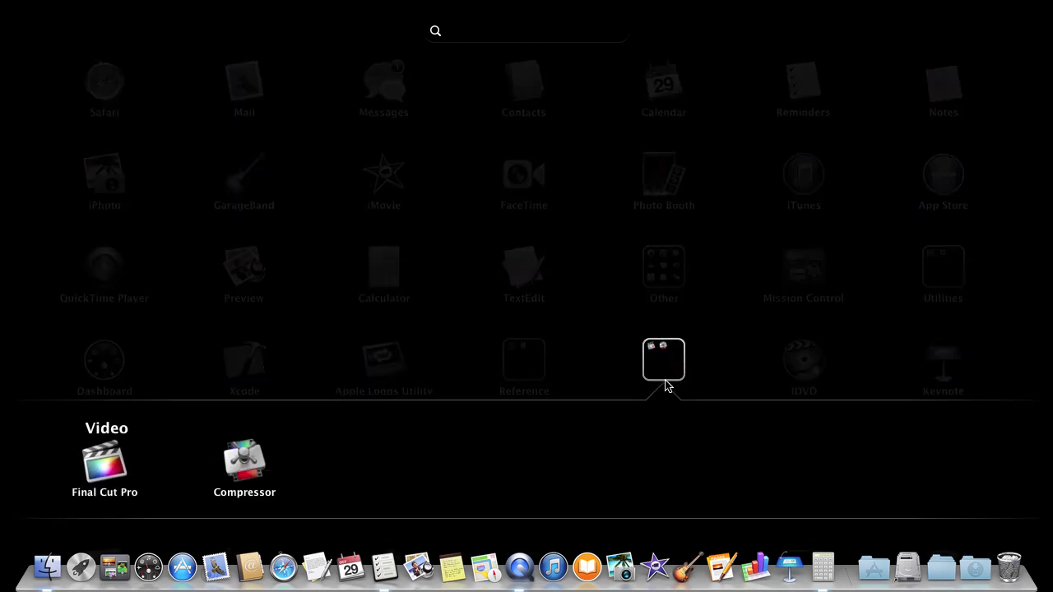
{"action": "left_click", "coordinate": [105, 430]}
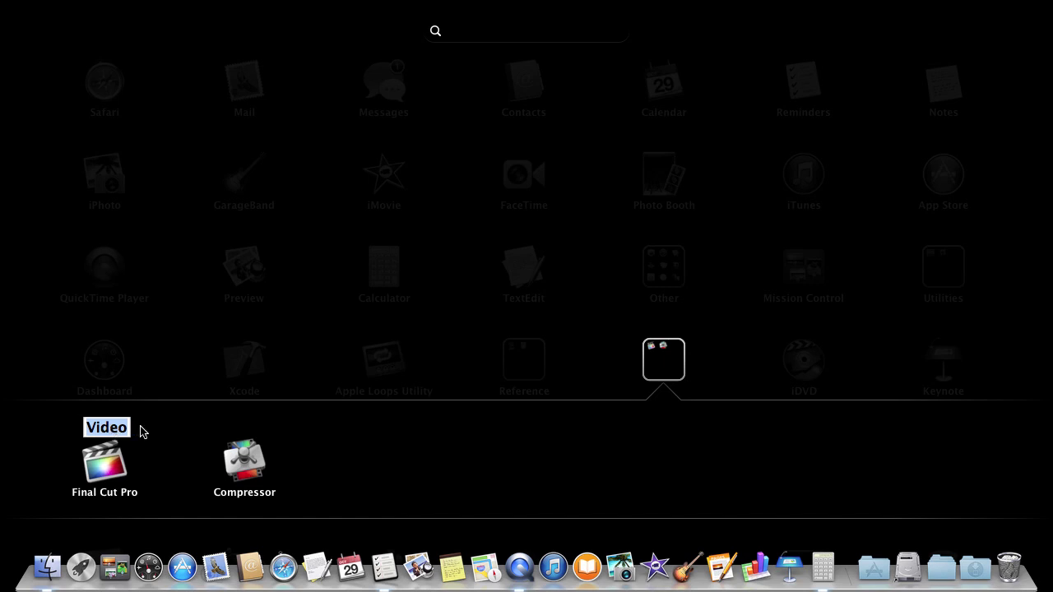
{"action": "left_click_drag", "start_coordinate": [262, 479], "coordinate": [350, 459]}
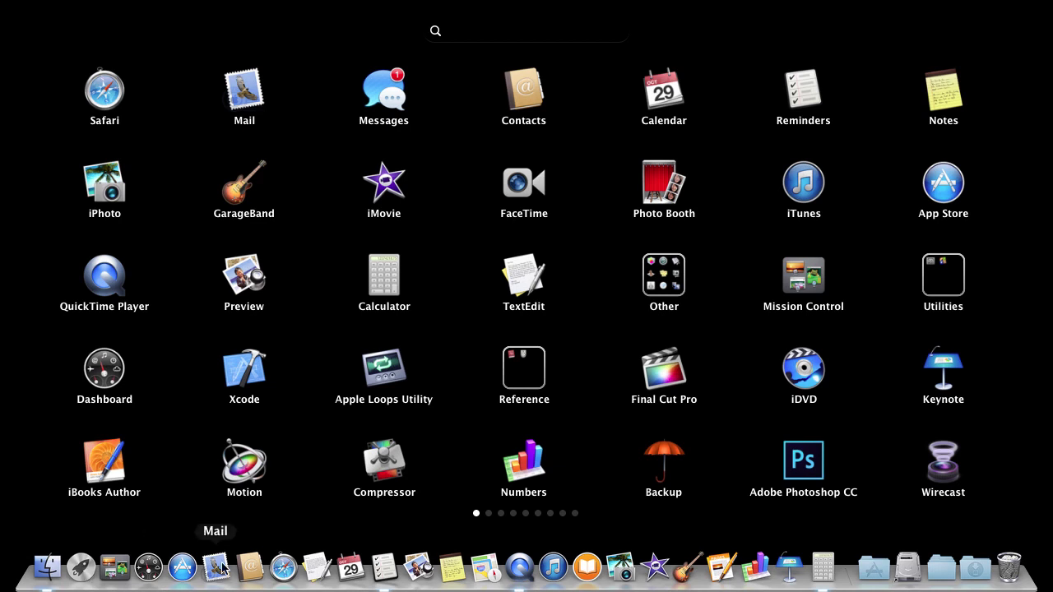
Put the Launchpad icons into deletion mode and look through the second, third and fifth pages for apps that can be deleted.
{"action": "left_click", "coordinate": [532, 279]}
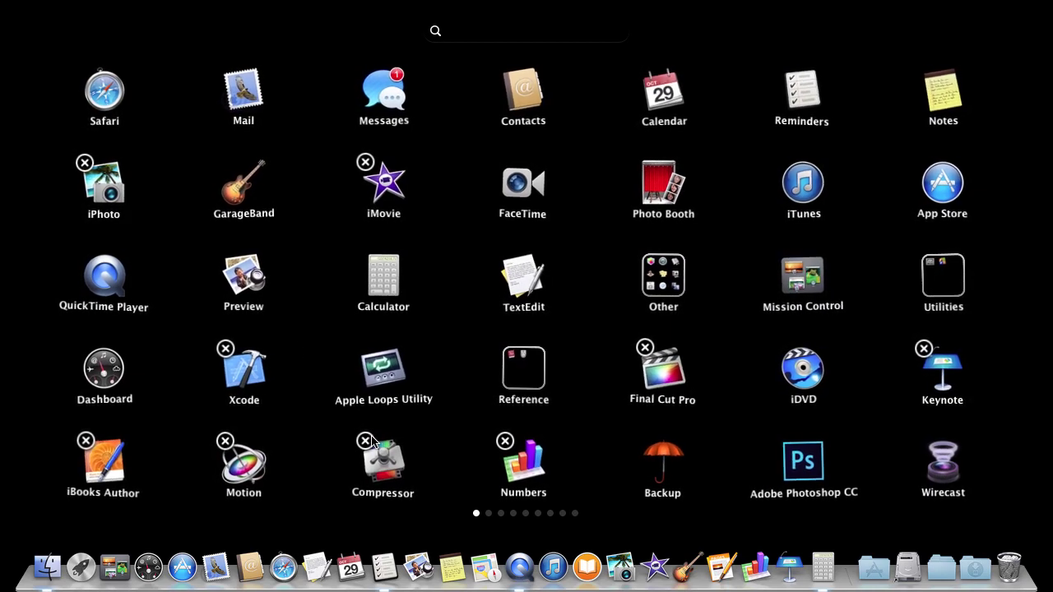
{"action": "left_click", "coordinate": [500, 513]}
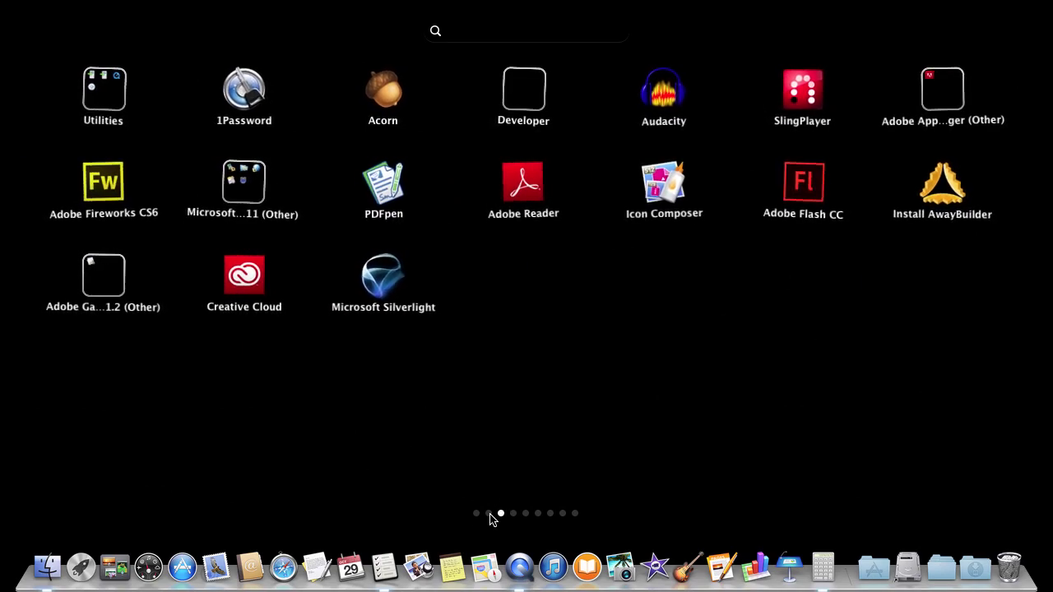
{"action": "left_click", "coordinate": [488, 513]}
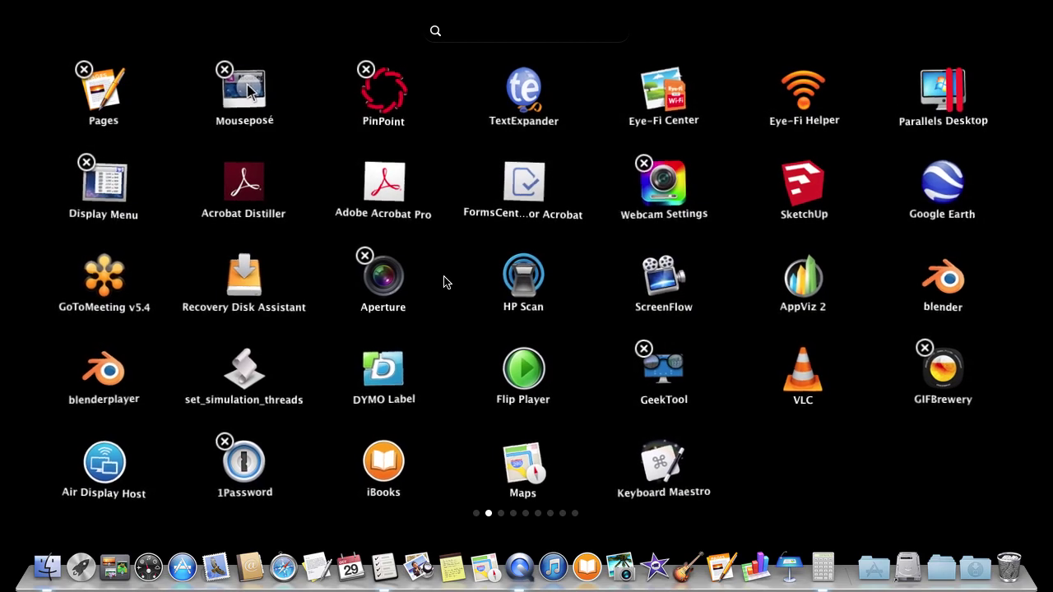
{"action": "left_click", "coordinate": [526, 513]}
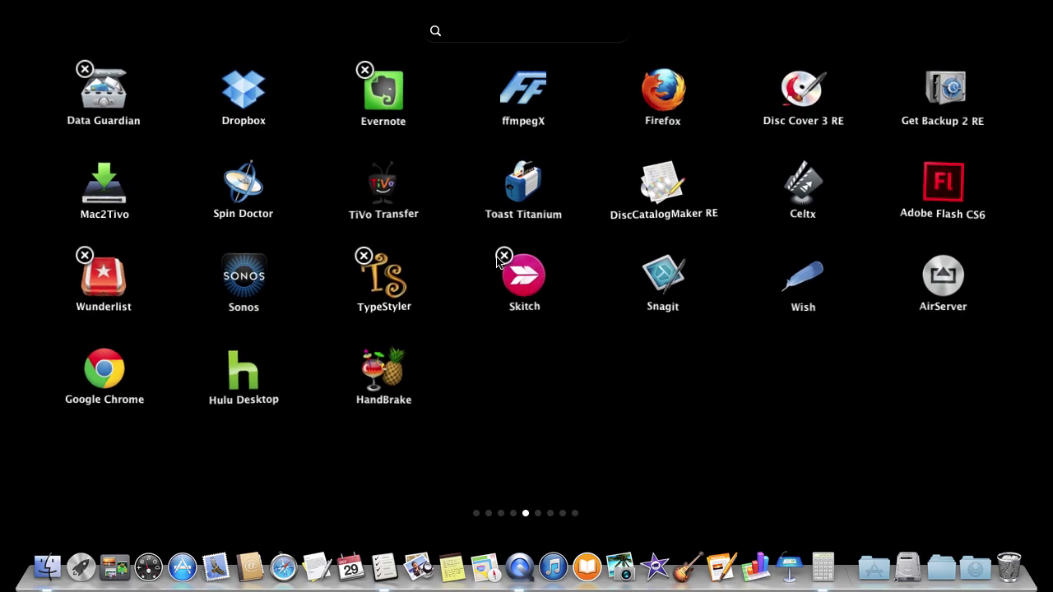
Leave the icons' deletion mode by closing Launchpad, and reopen Launchpad on its fifth page.
{"action": "left_click", "coordinate": [429, 295]}
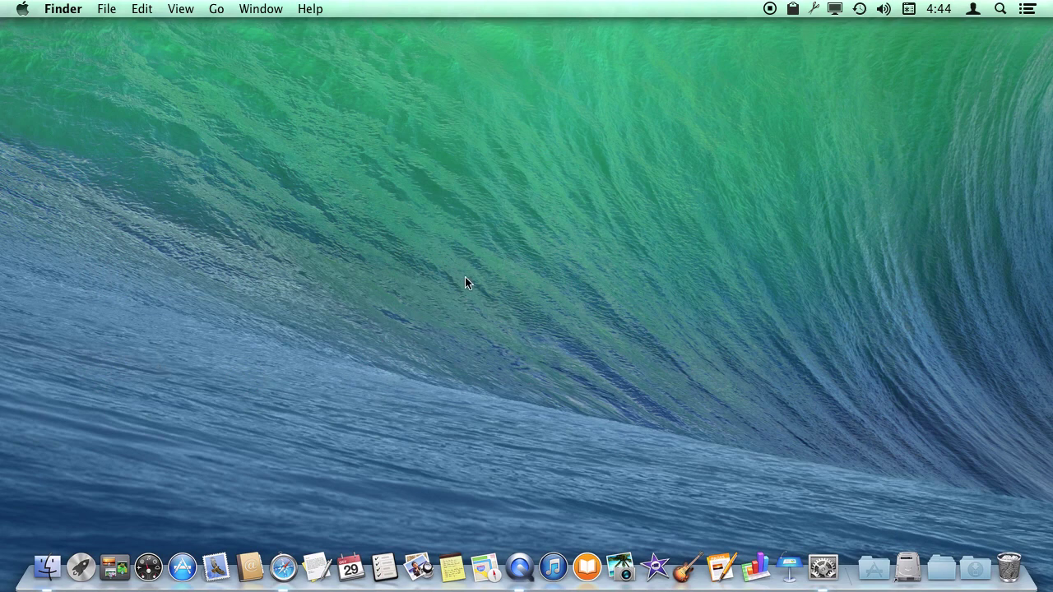
{"action": "left_click", "coordinate": [76, 570]}
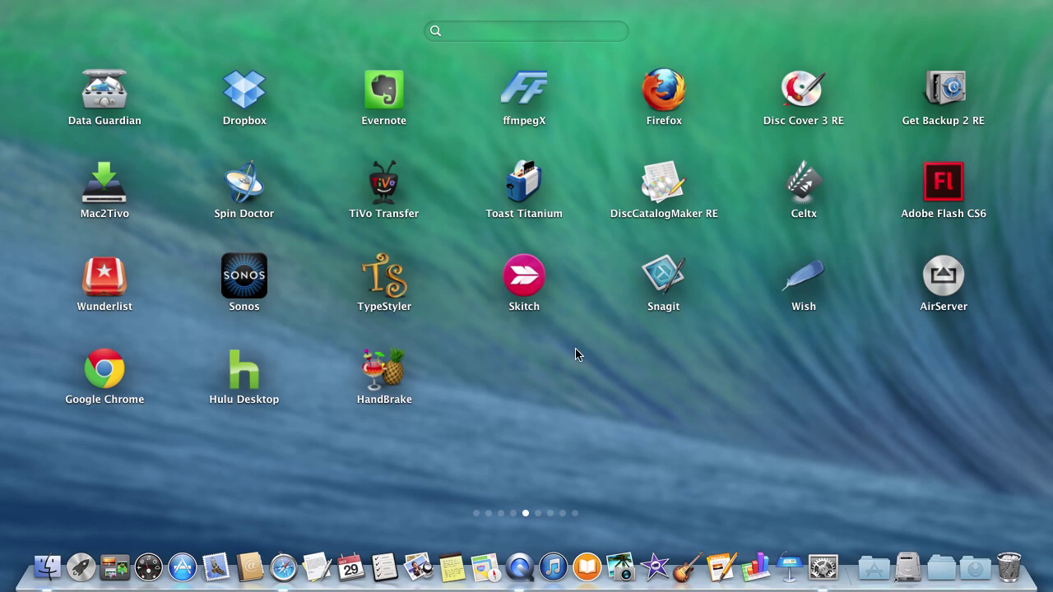
Toggle deletion mode on and off for the icons on Launchpad's fifth page, leaving it off without deleting any app.
{"action": "key", "text": "alt"}
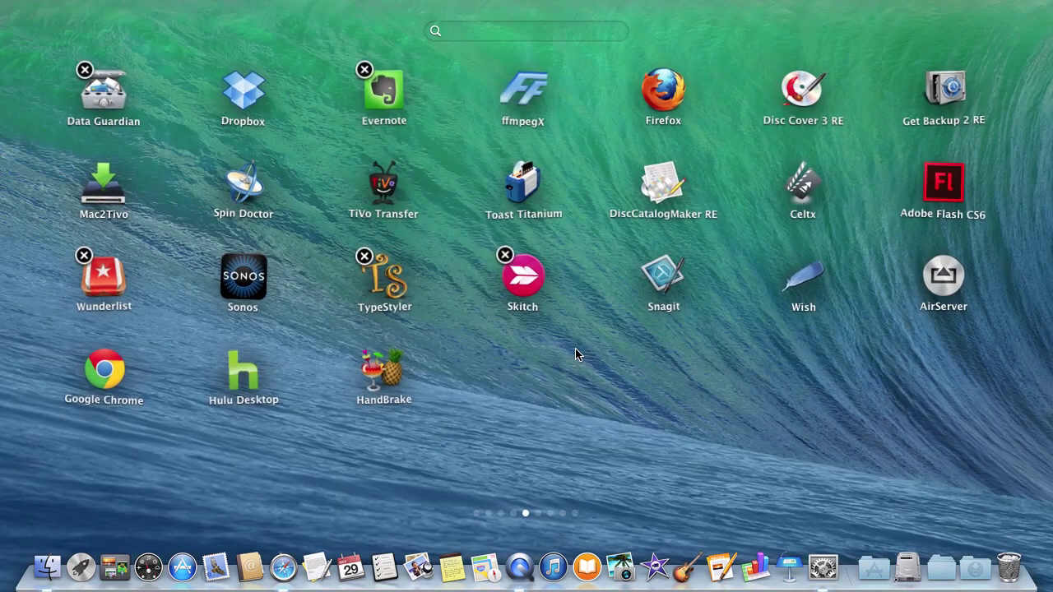
{"action": "left_click", "coordinate": [575, 353]}
{"action": "key", "text": "alt"}
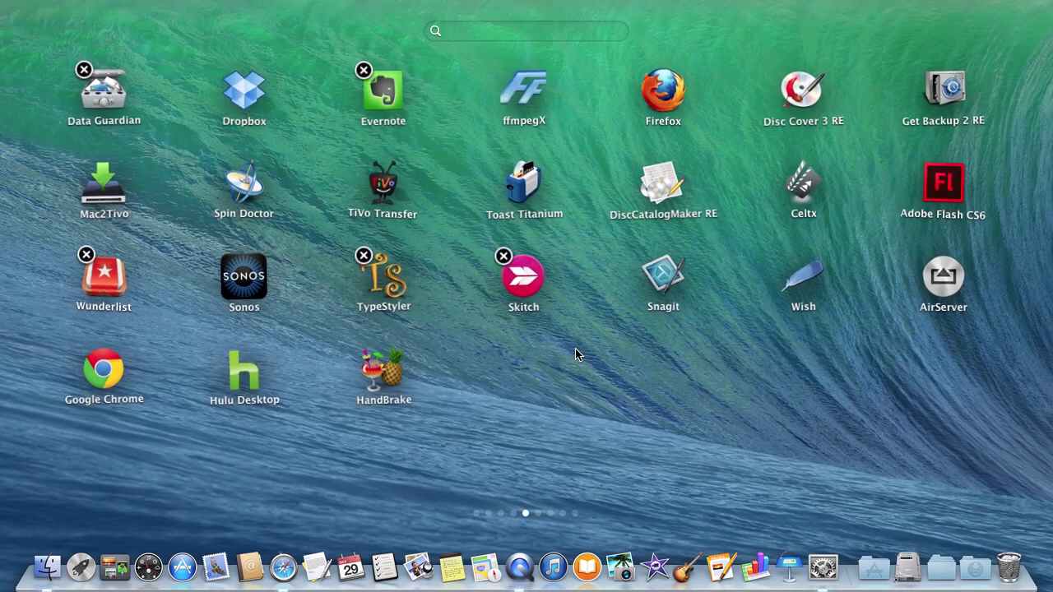
{"action": "key", "text": "alt"}
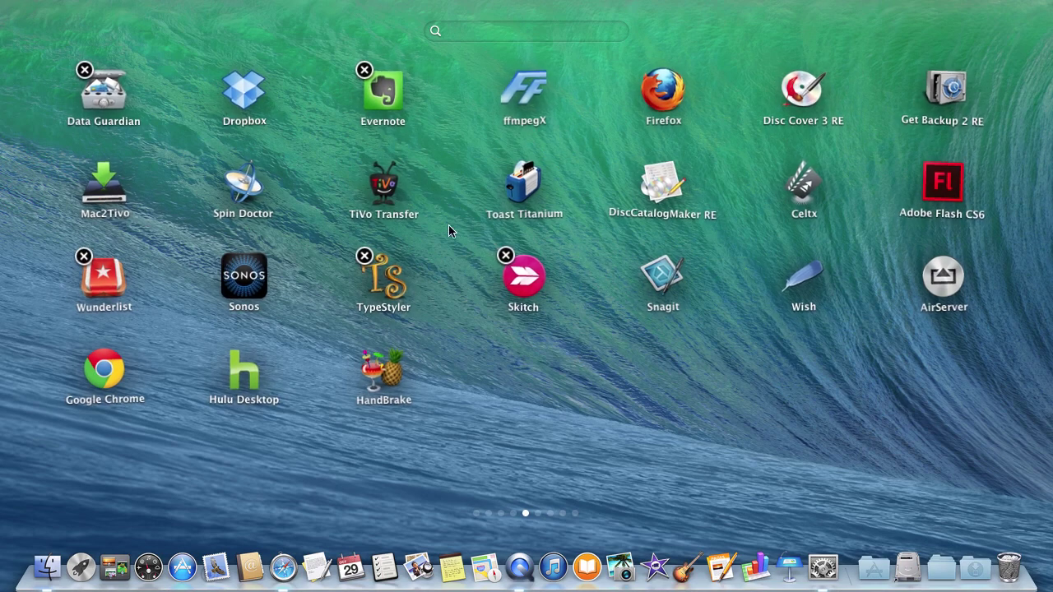
{"action": "key", "text": "alt"}
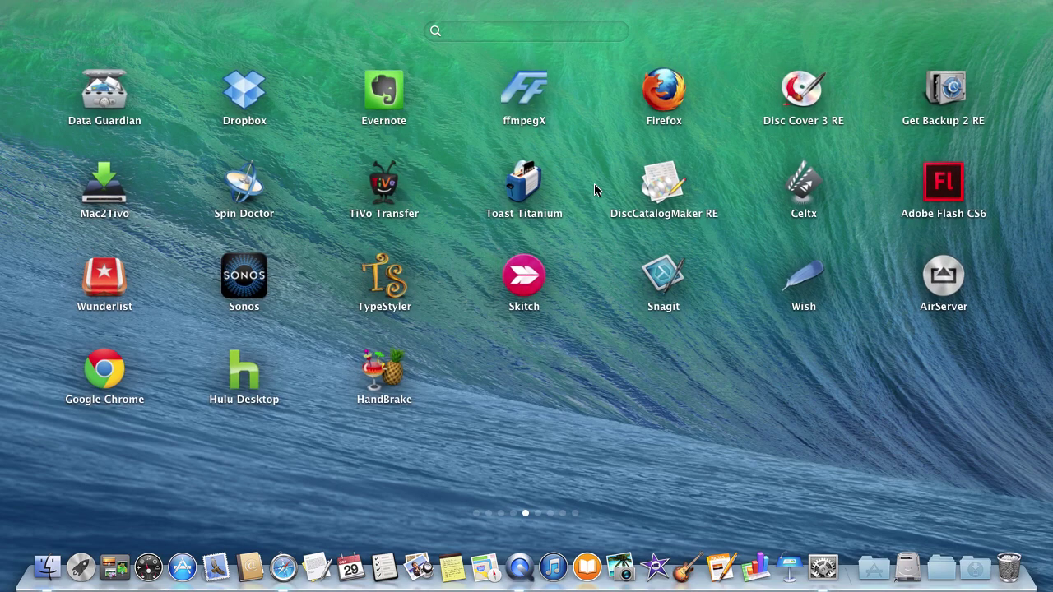
{"action": "left_click", "coordinate": [662, 190]}
{"action": "left_click", "coordinate": [714, 280]}
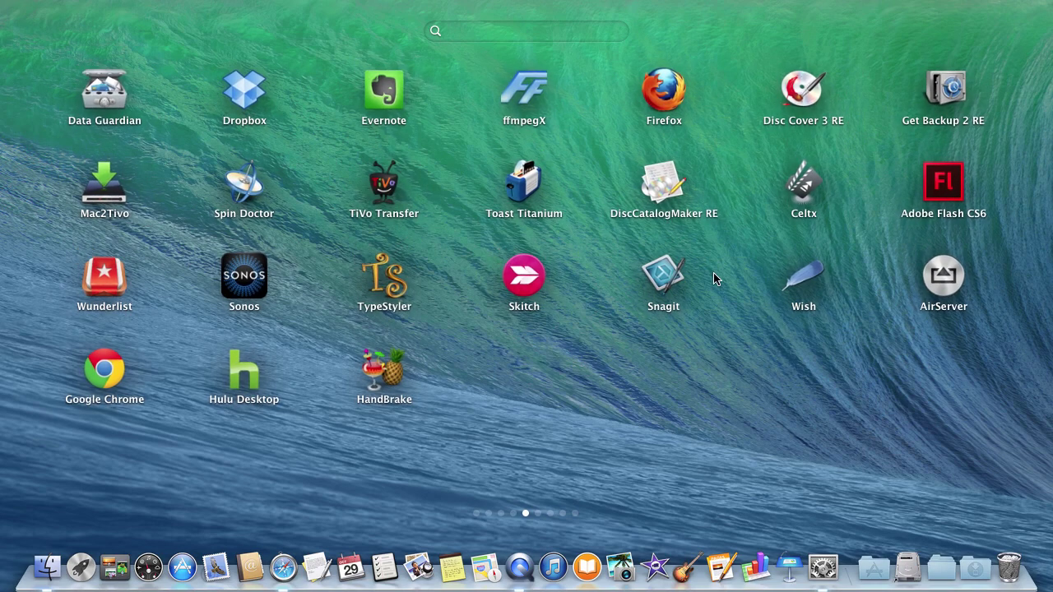